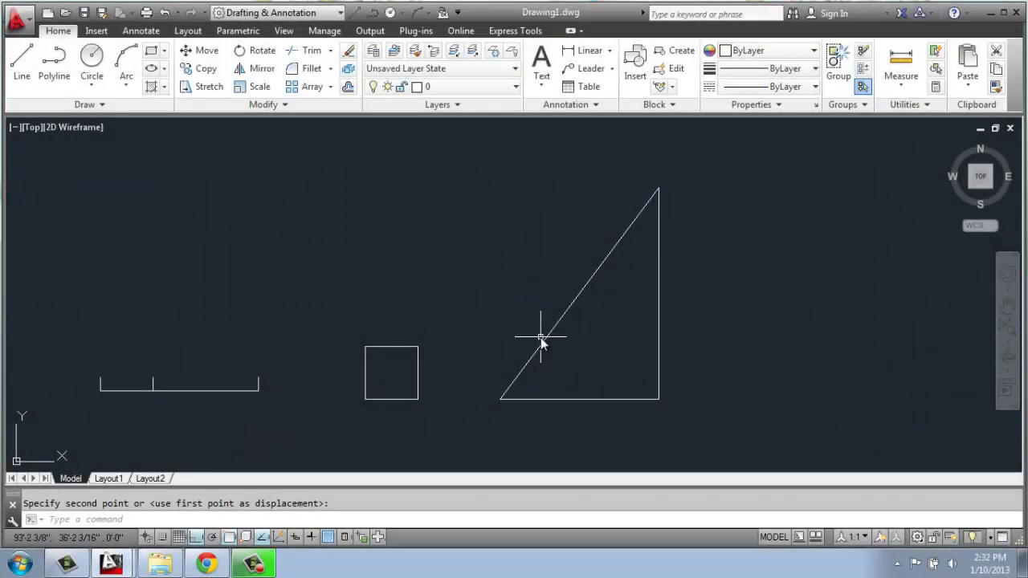
Step: Window-select the square, clear the selection, and zoom in on the square and triangle
click(567, 341)
click(789, 313)
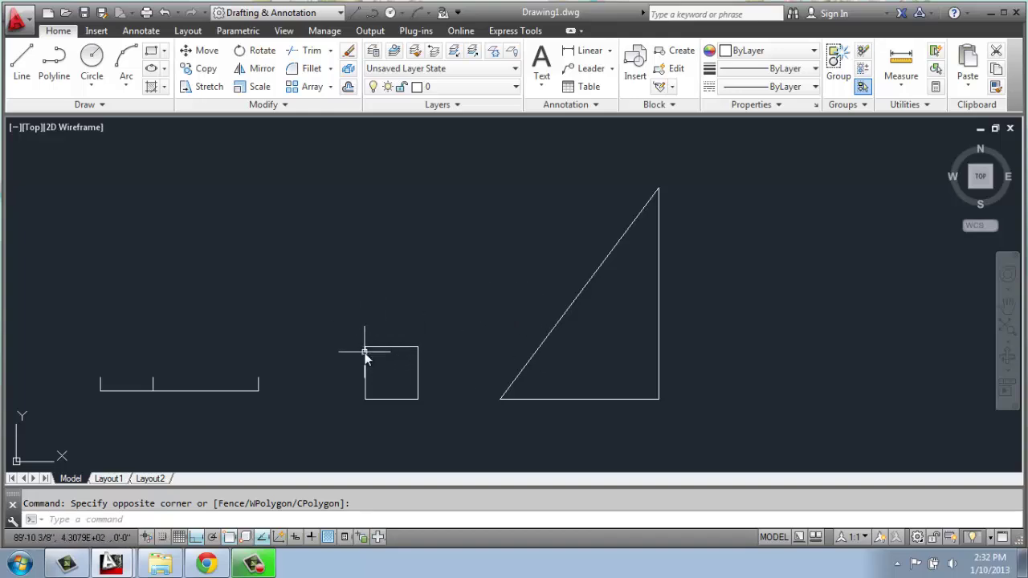
click(423, 375)
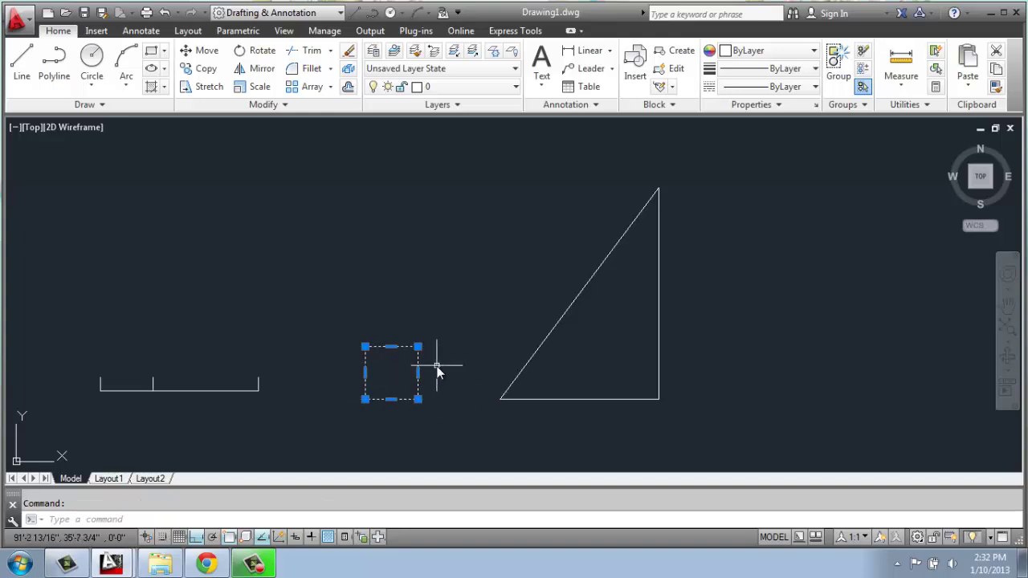
key(Escape)
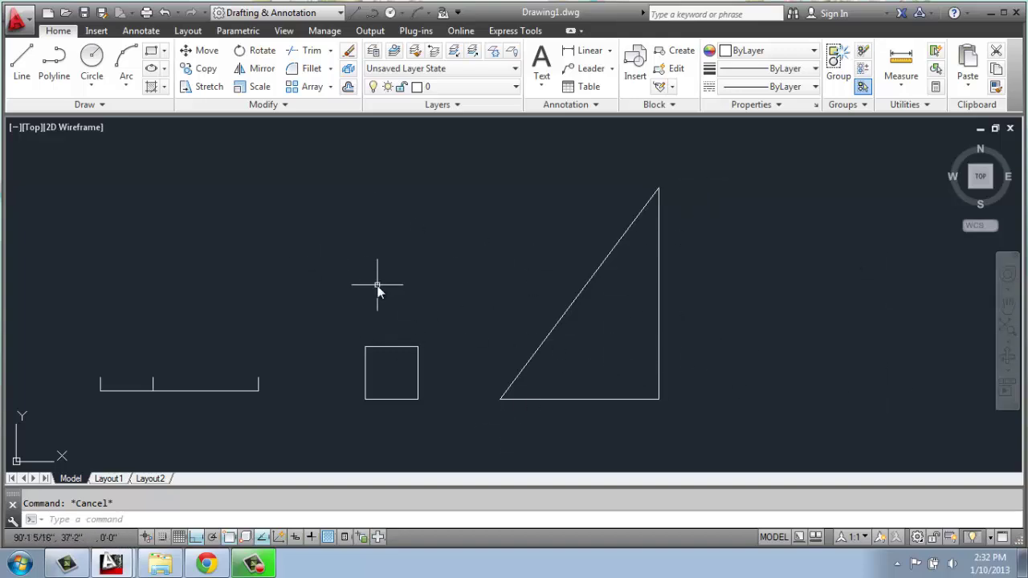
scroll(346, 402, up, 2)
middle_drag(467, 415, 515, 372)
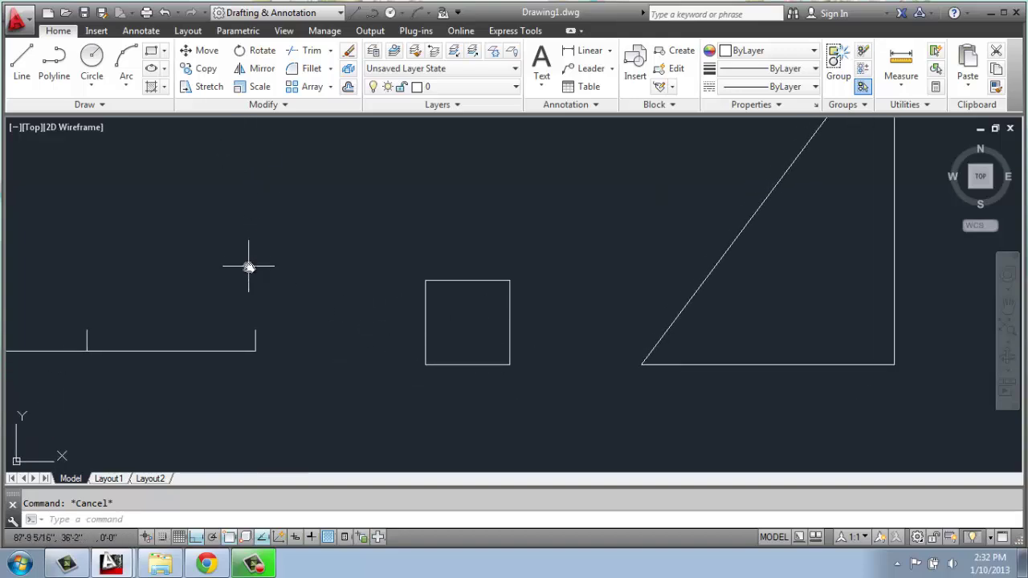
Step: Try a free-angle rotation of the square about its lower-left corner, then undo it
click(258, 53)
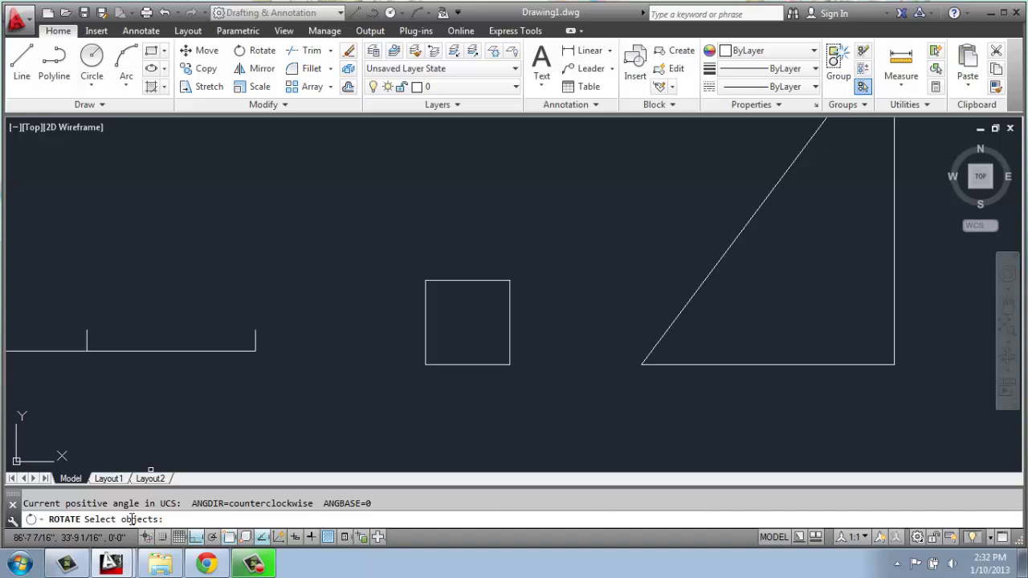
click(444, 281)
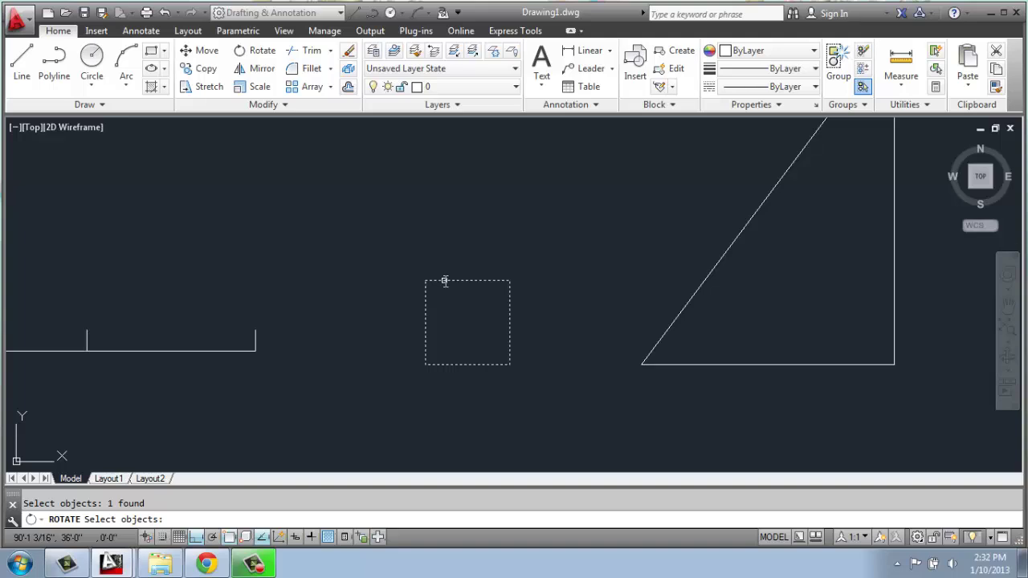
key(Return)
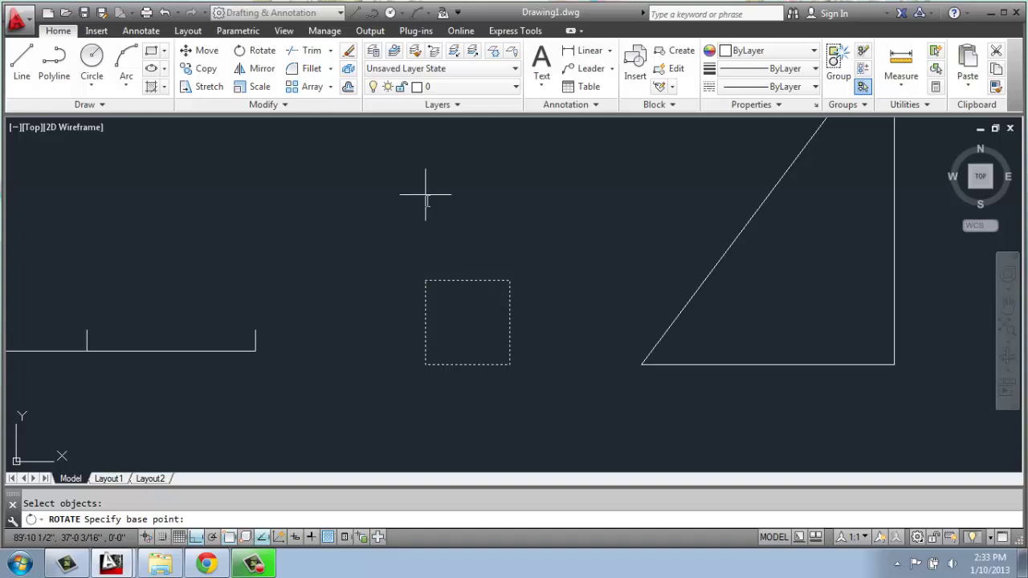
click(425, 366)
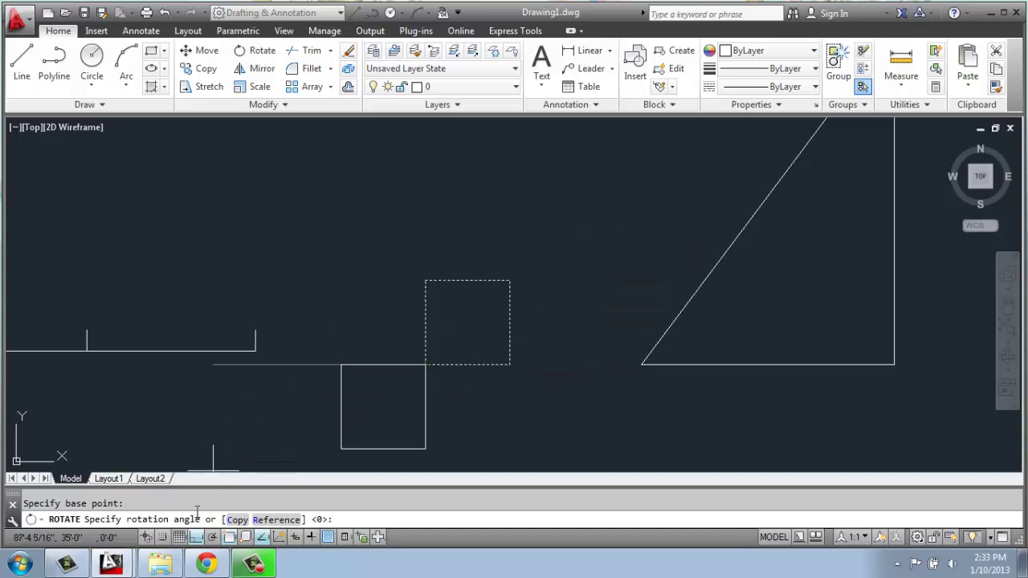
click(196, 536)
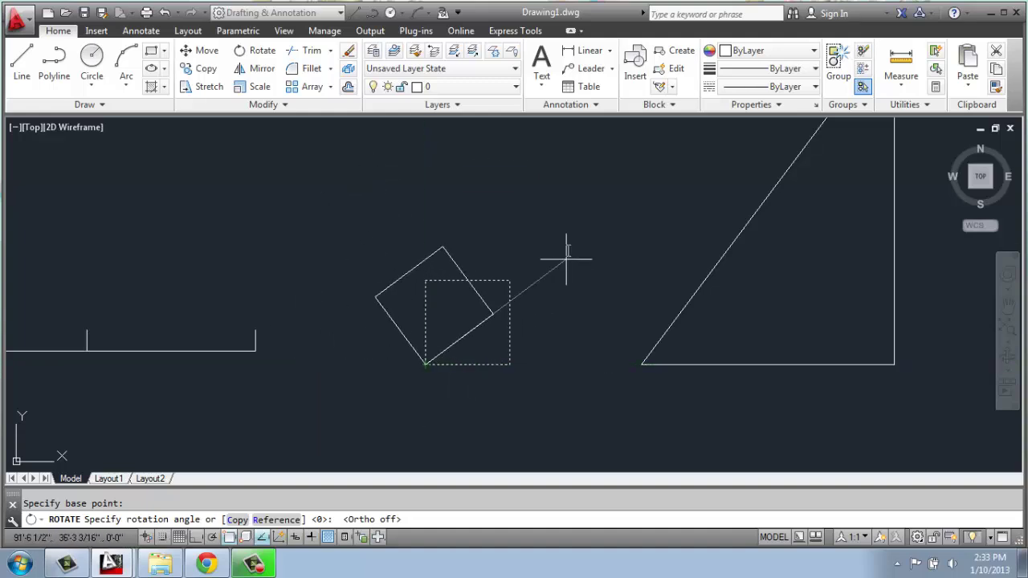
click(616, 195)
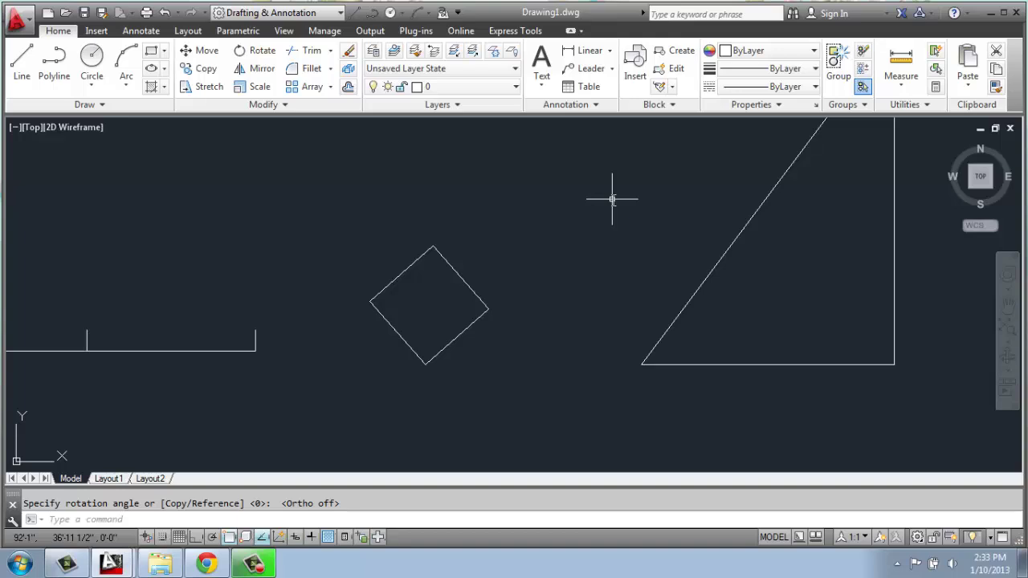
key(ctrl+z)
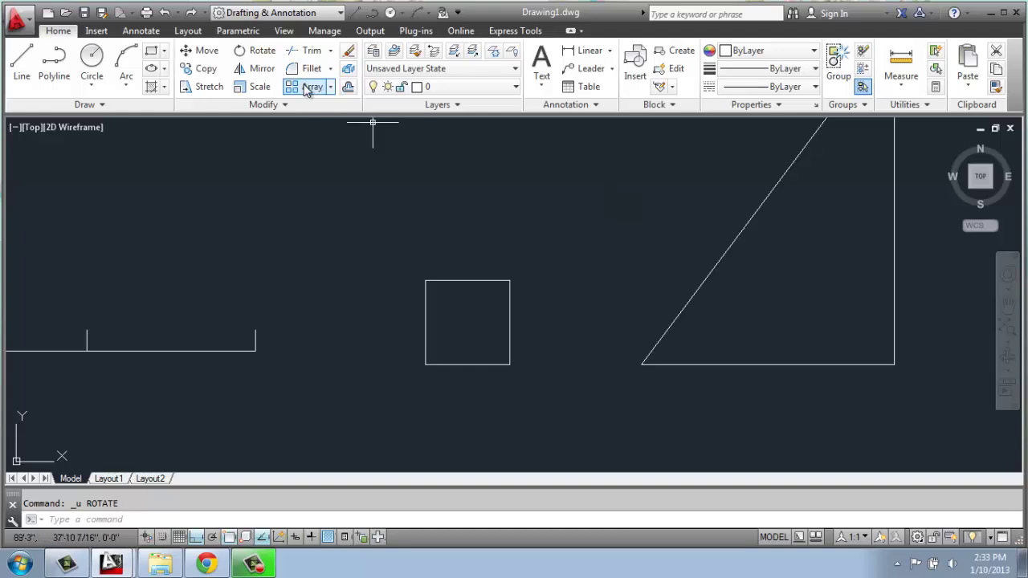
Step: Rotate the square 45 degrees about its lower-left corner, then undo the rotation
click(258, 50)
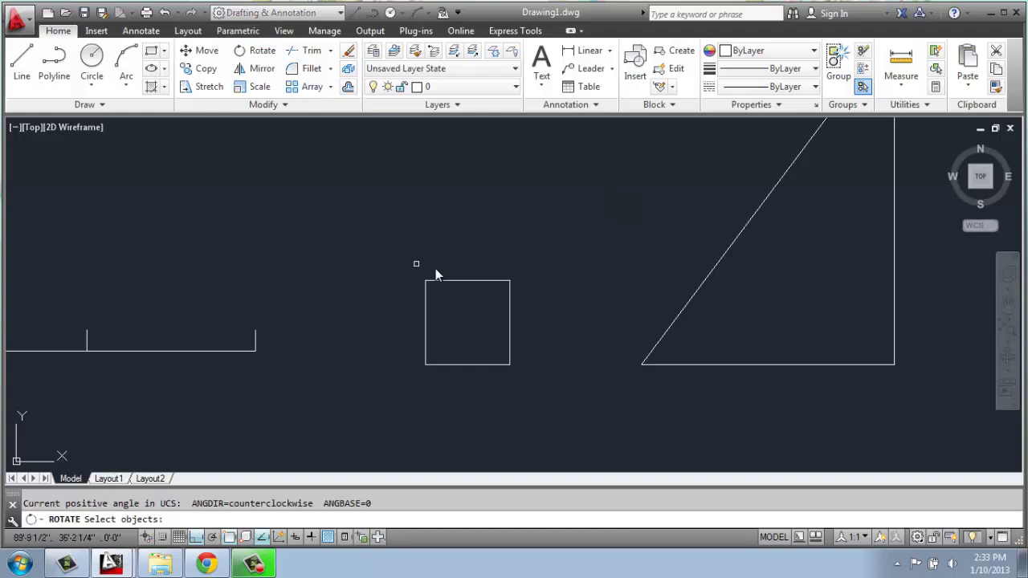
click(451, 281)
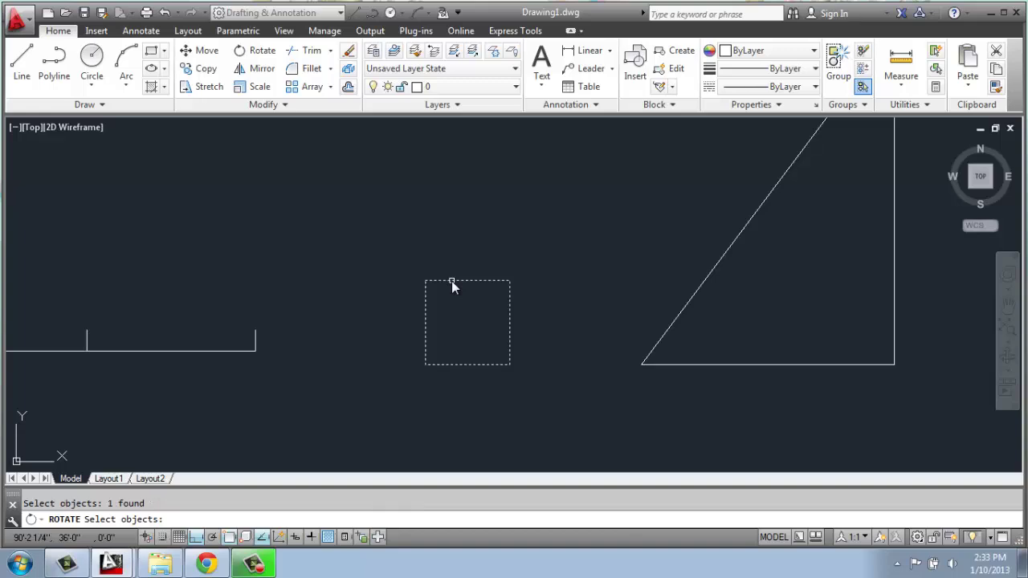
key(Return)
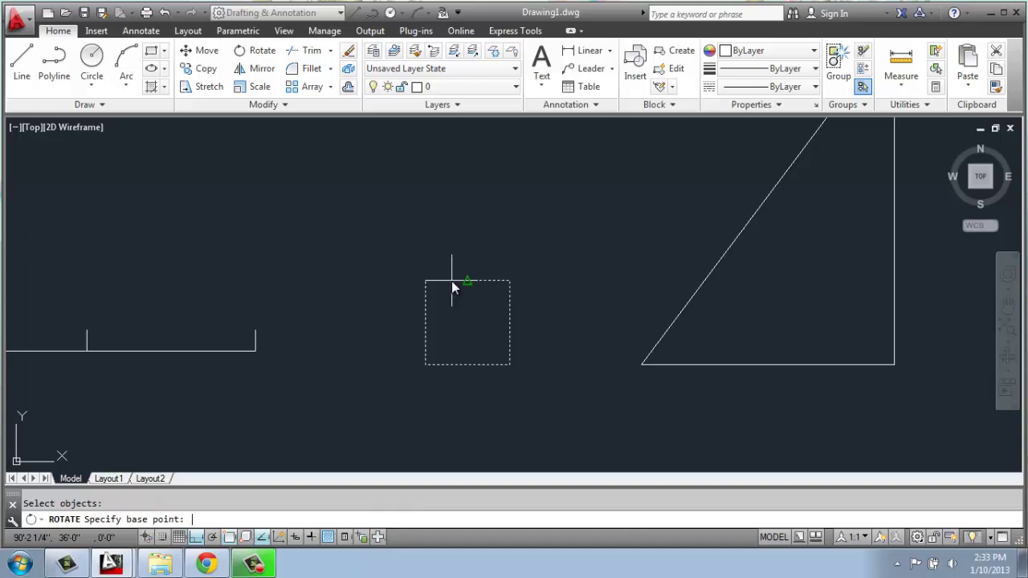
click(426, 364)
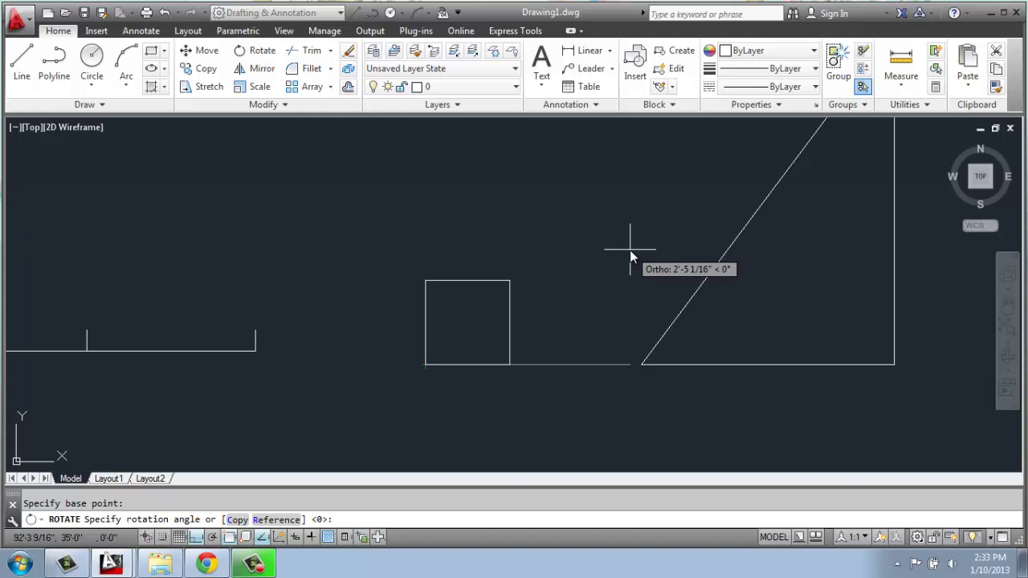
text(45)
key(Return)
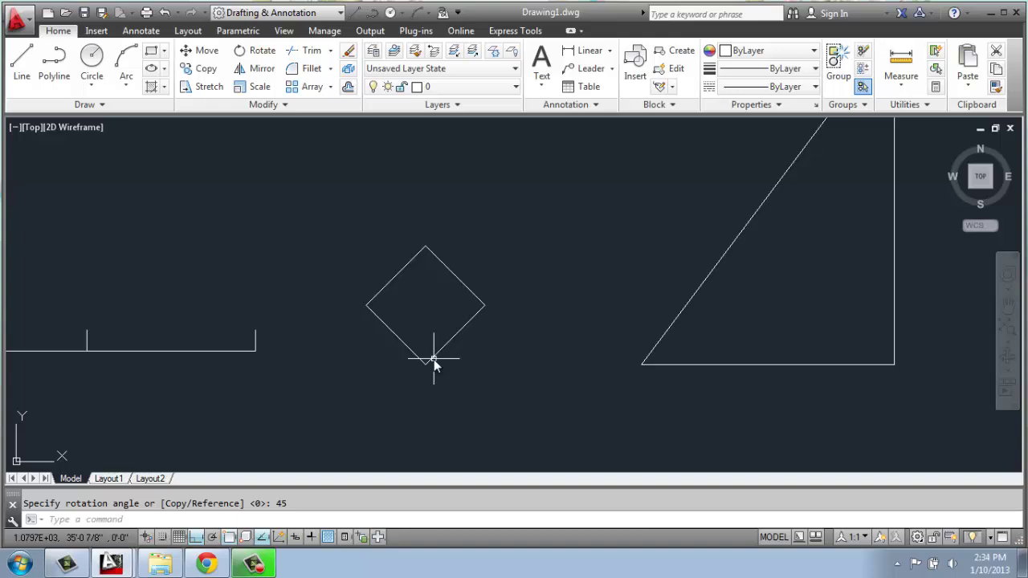
key(Return)
key(ctrl+z)
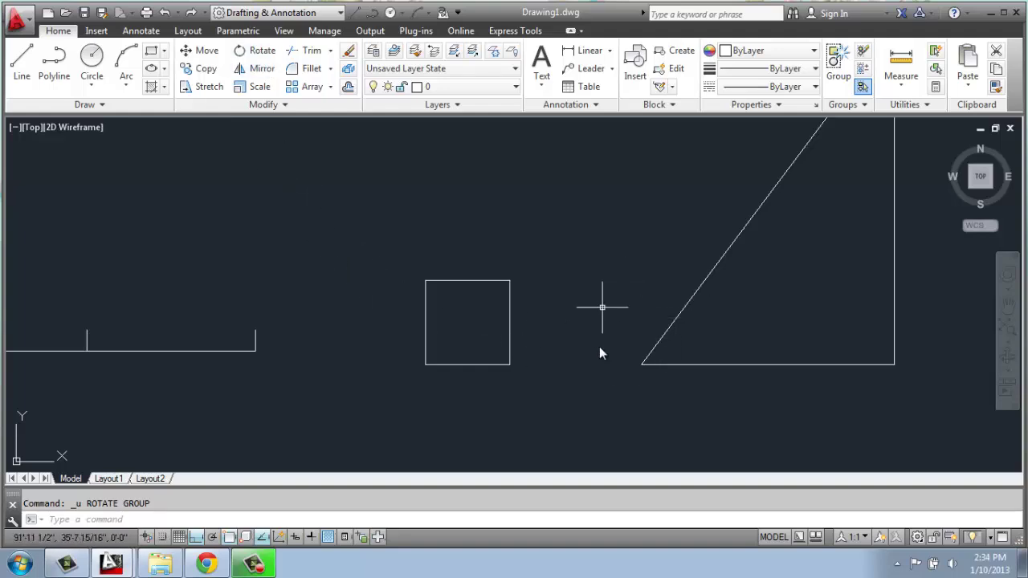
Step: Move the square by its lower-left corner onto the triangle's left corner
mouse_move(781, 328)
middle_down()
mouse_move(774, 310)
mouse_move(683, 351)
mouse_move(619, 319)
middle_up()
scroll(671, 325, down, 2)
scroll(634, 309, up, 2)
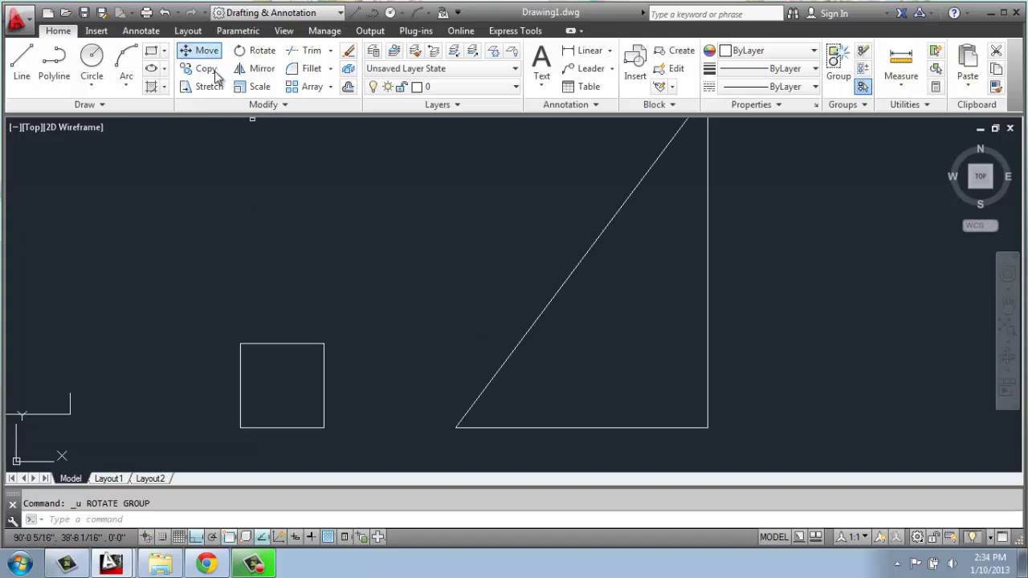
click(200, 49)
key(Return)
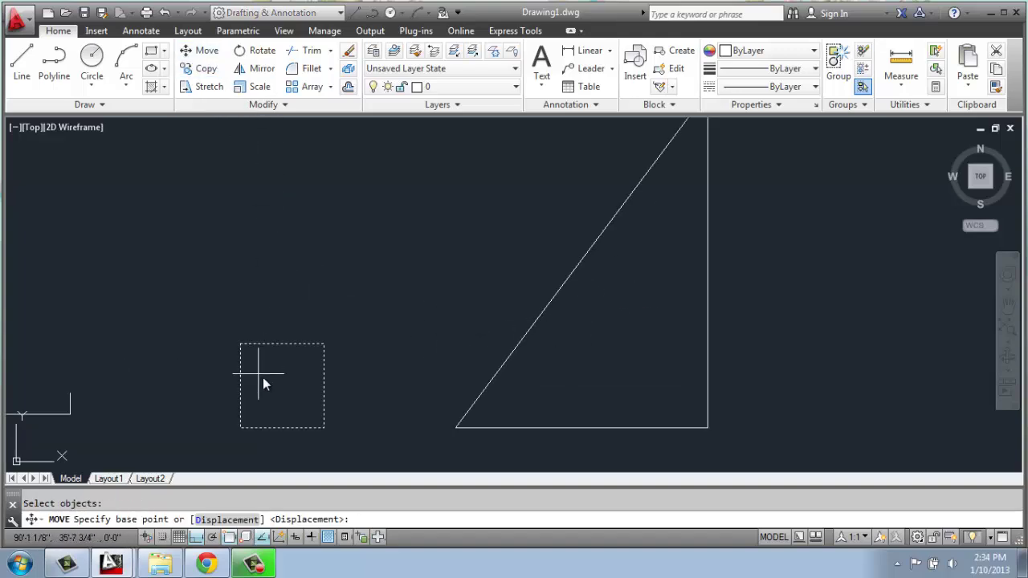
click(240, 428)
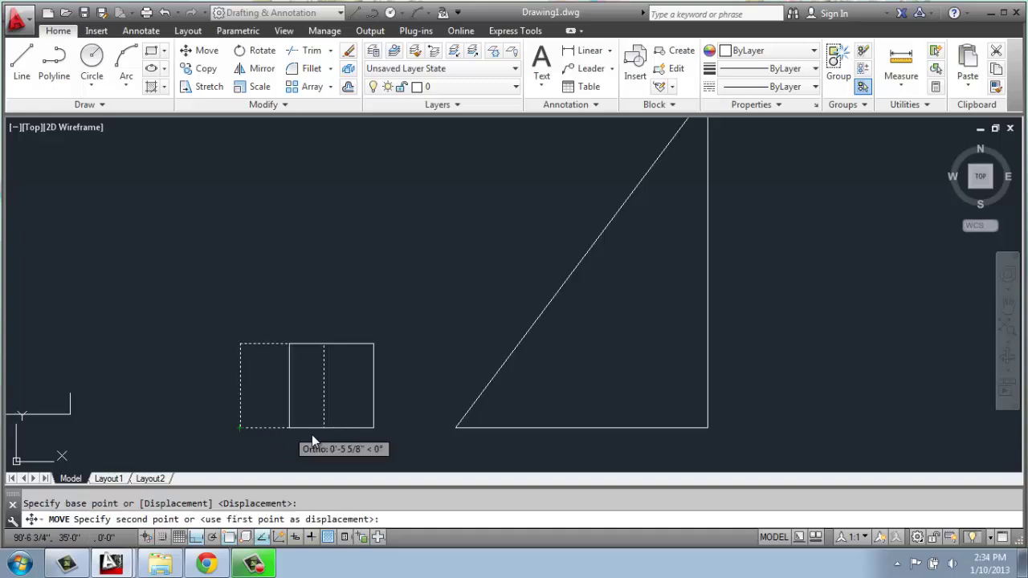
click(458, 430)
scroll(539, 425, up, 2)
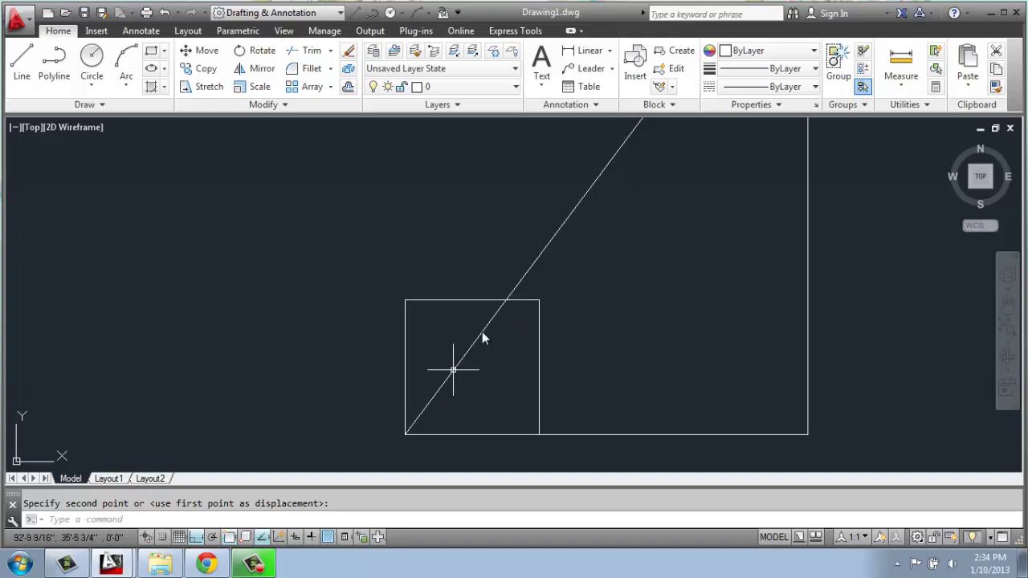
Step: Start a Rotate on the square with the base point at its shared lower-left corner
click(260, 54)
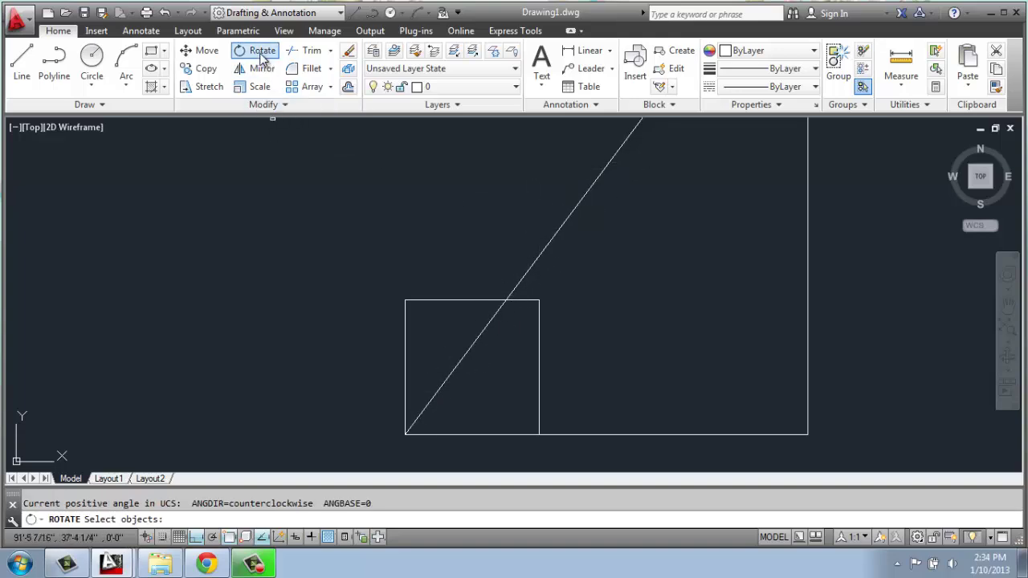
click(445, 299)
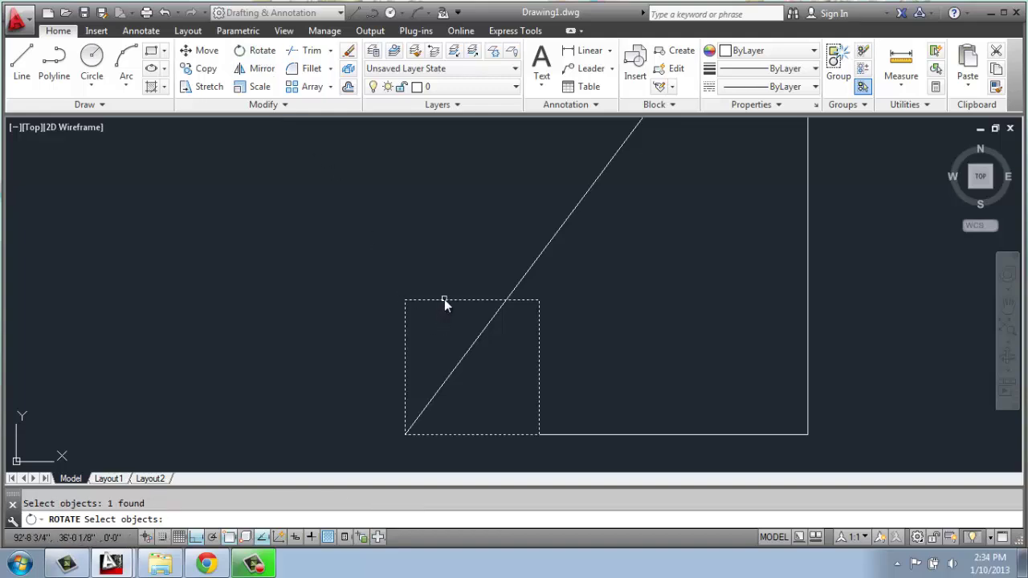
key(Return)
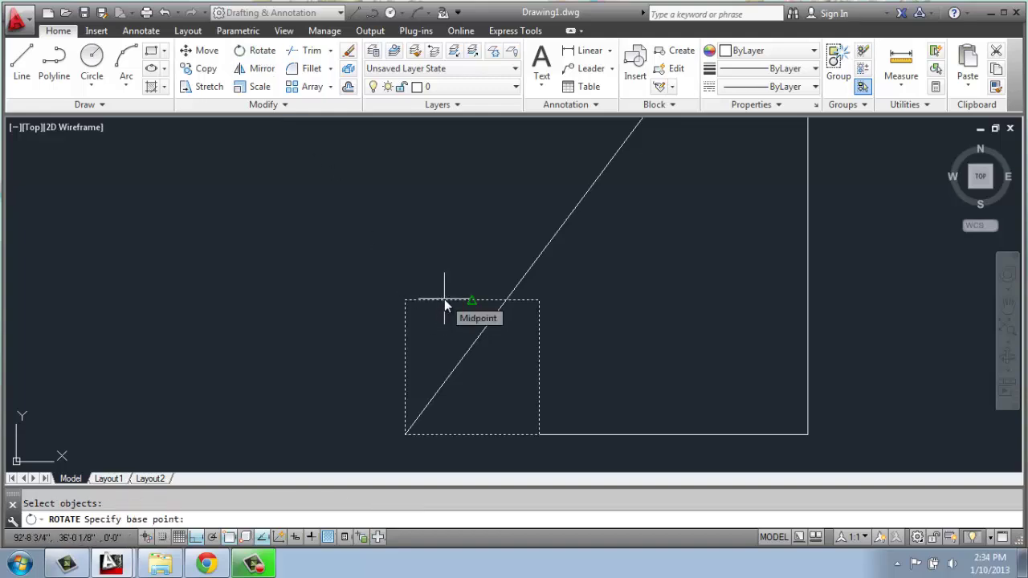
click(405, 436)
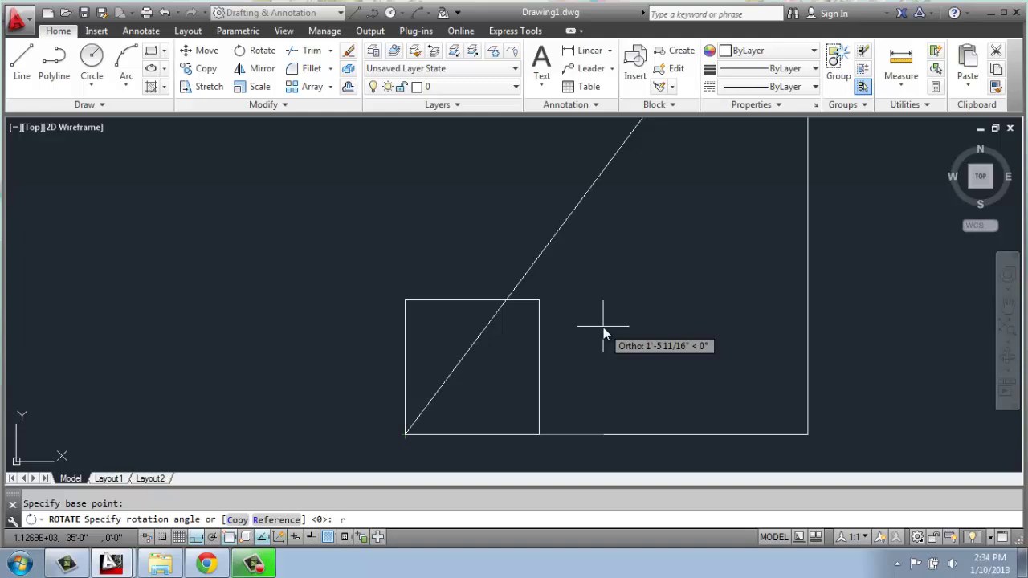
Step: Use Reference from the square's bottom edge to align it with the hypotenuse, then zoom out
text(r)
key(Return)
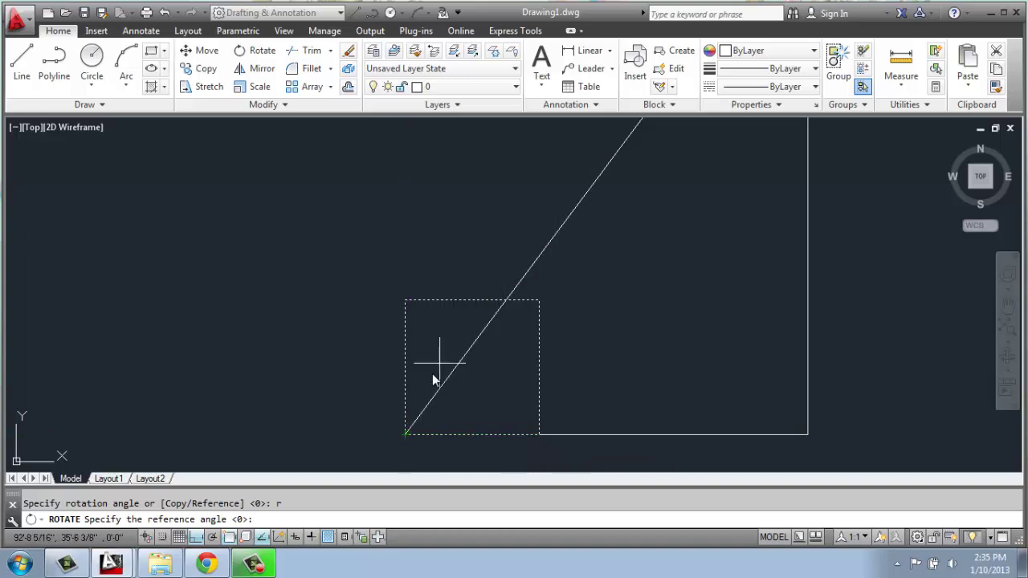
click(405, 434)
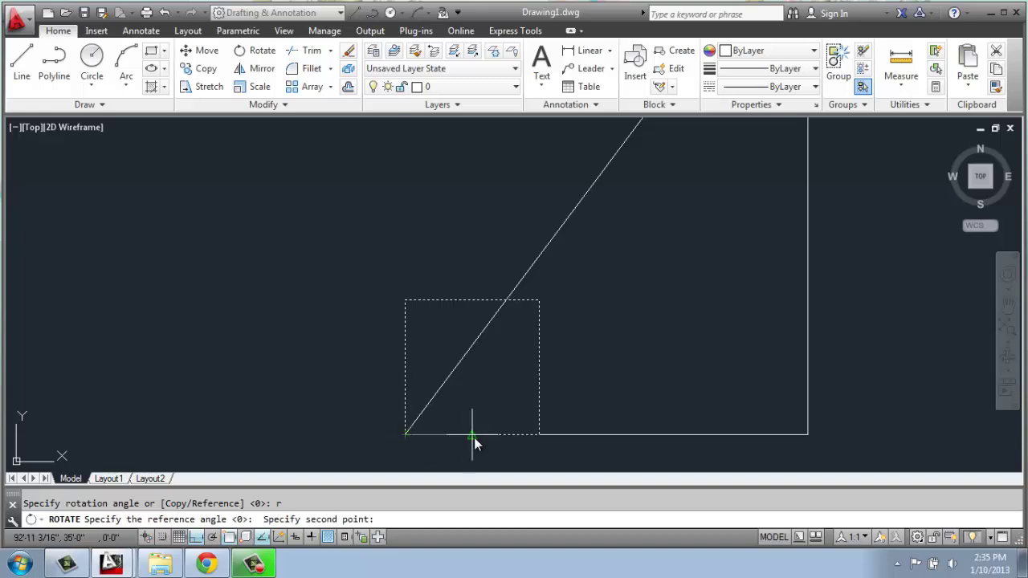
click(539, 436)
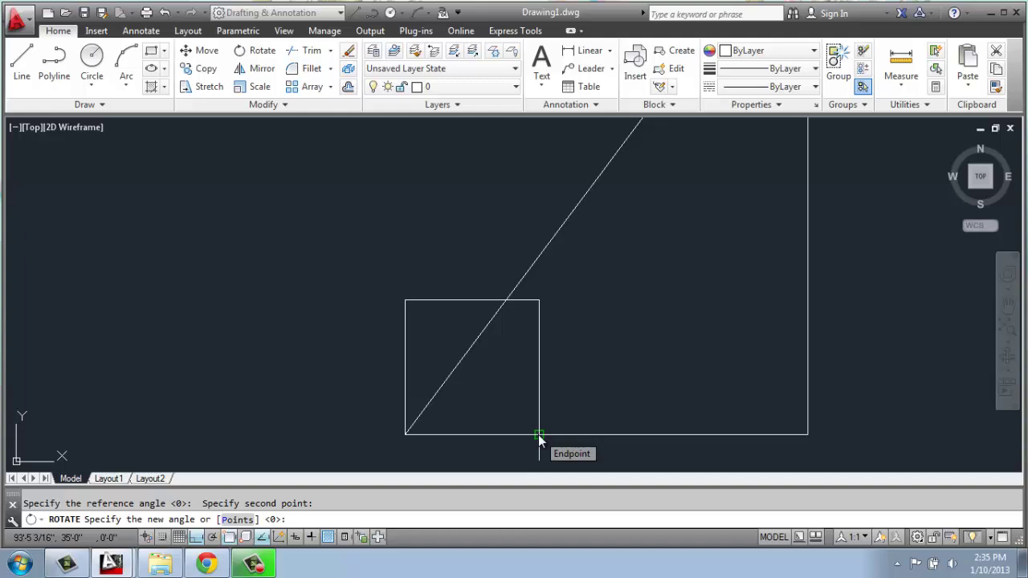
click(607, 168)
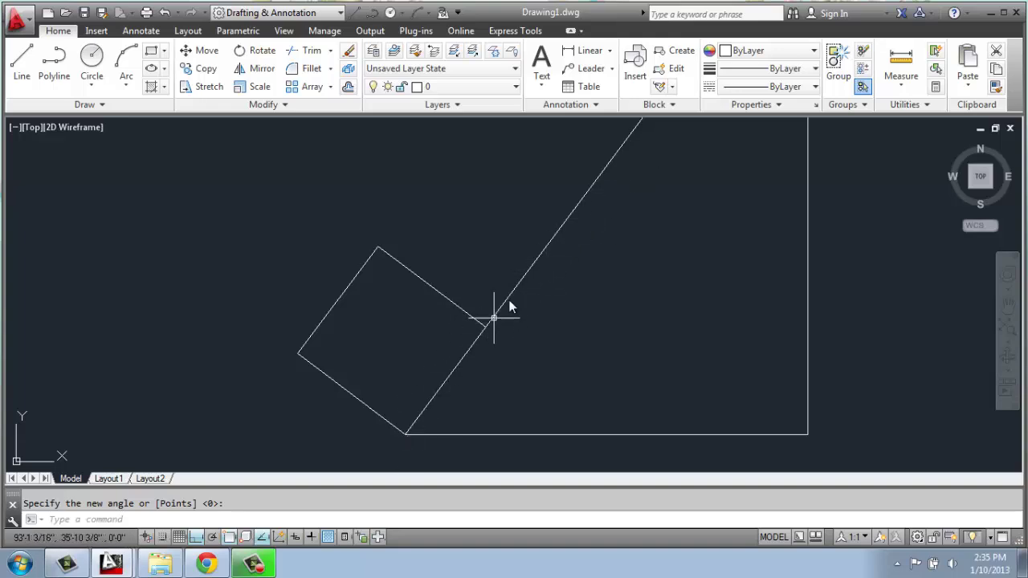
scroll(572, 225, down, 4)
middle_drag(624, 206, 520, 278)
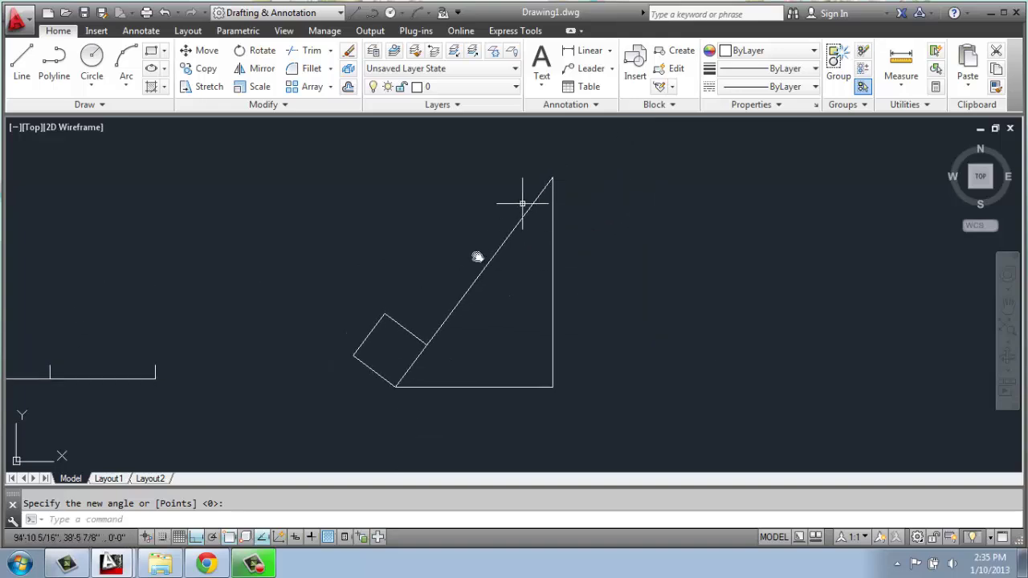